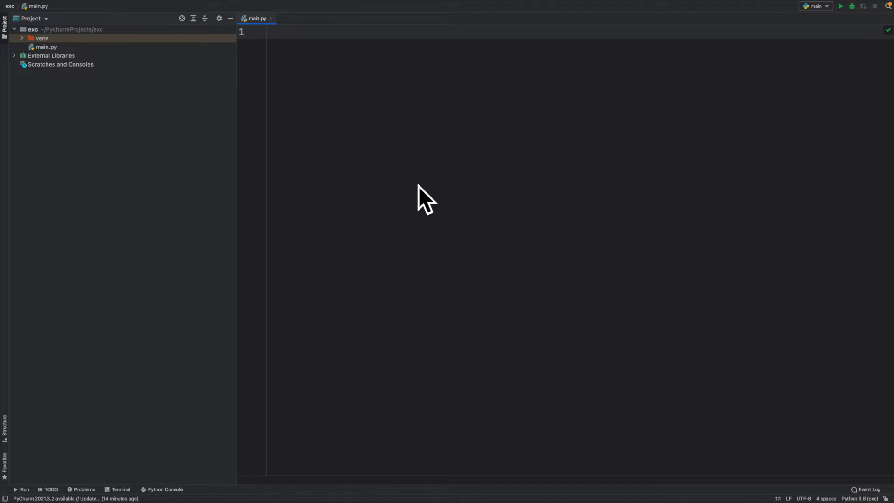
{"action": "type", "text": "evenLis"}
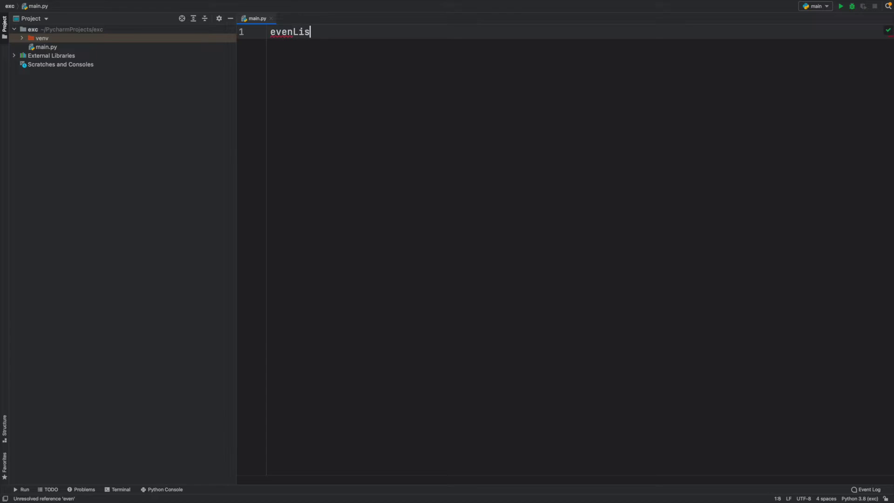
{"action": "type", "text": "t = ["}
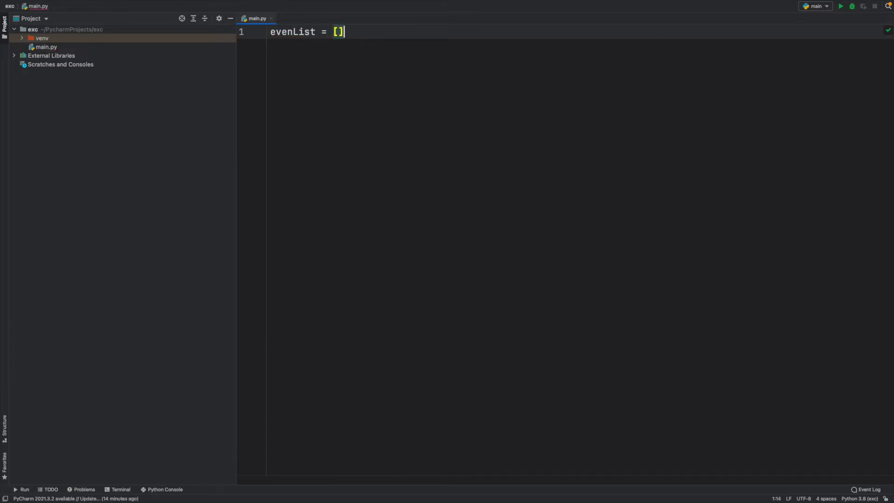
{"action": "type", "text": "]"}
Step: Declare evenList = [] and oddList = [] on lines 1–2, followed by a blank line
{"action": "key", "text": "Return"}
{"action": "type", "text": "od"}
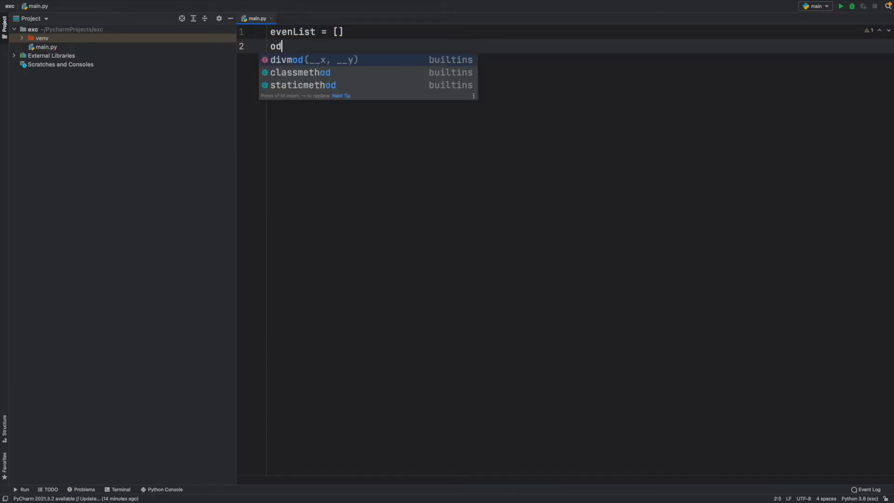
{"action": "type", "text": "d"}
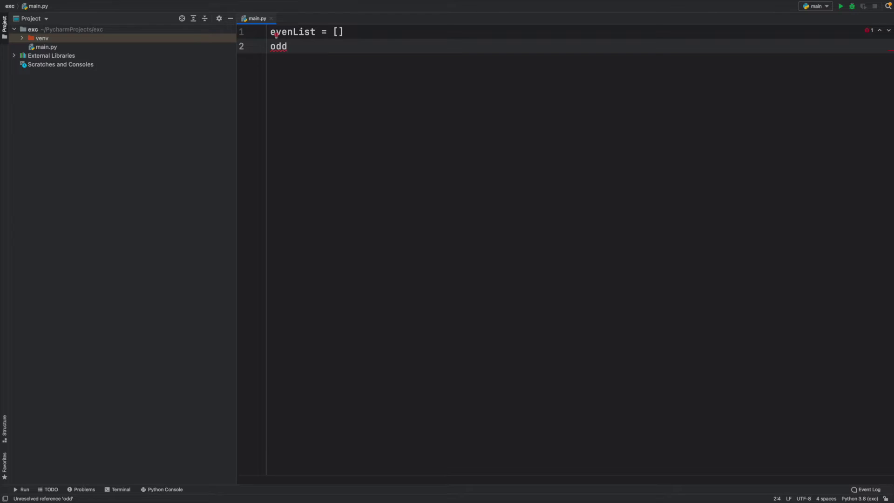
{"action": "type", "text": "List = ["}
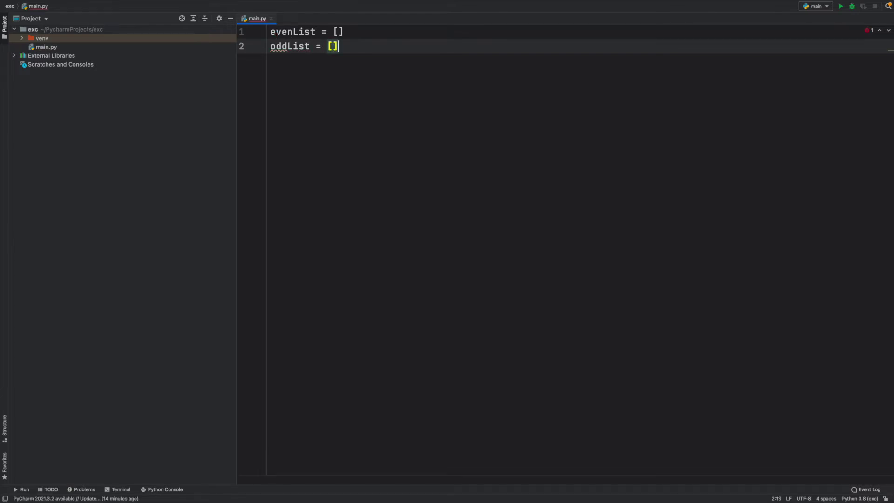
{"action": "type", "text": "]"}
{"action": "key", "text": "Return"}
{"action": "key", "text": "Return"}
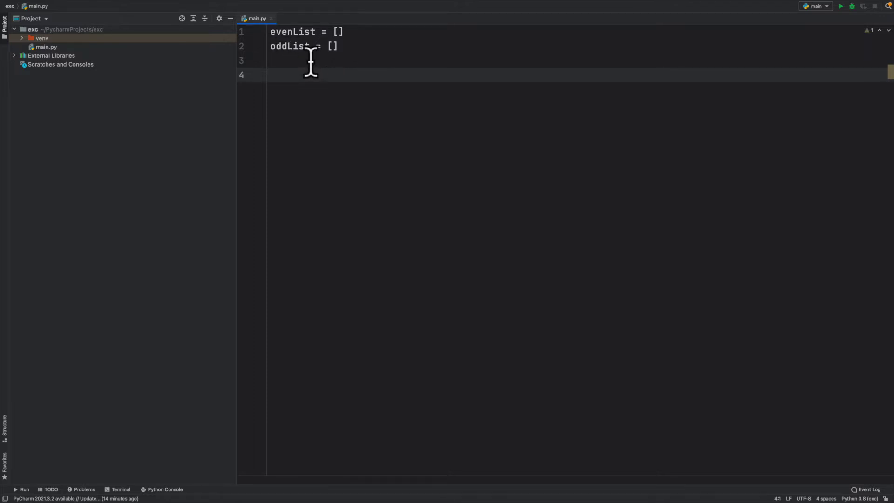
{"action": "type", "text": "i"}
Step: Write i = 0, a blank line, then the loop header while i < 6: with an indented body
{"action": "key", "text": "Return"}
{"action": "key", "text": "Return"}
{"action": "type", "text": "w"}
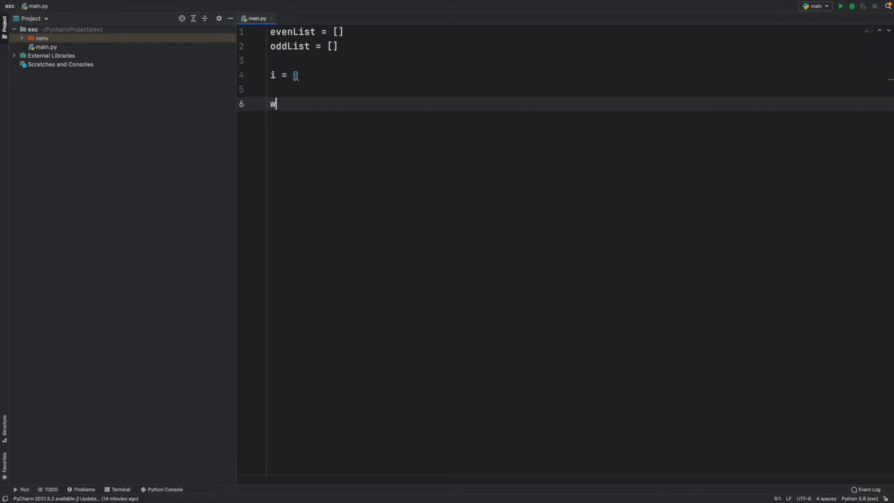
{"action": "type", "text": "hile"}
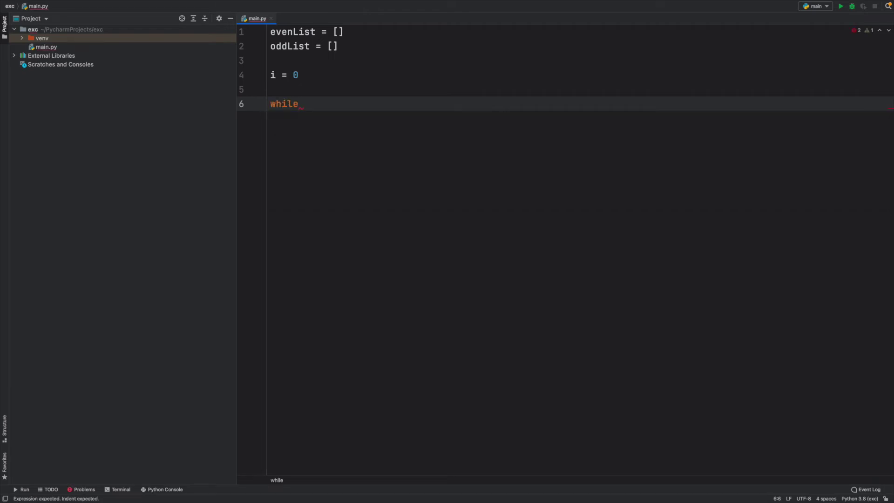
{"action": "type", "text": " i < 6"}
{"action": "type", "text": ":"}
{"action": "key", "text": "Return"}
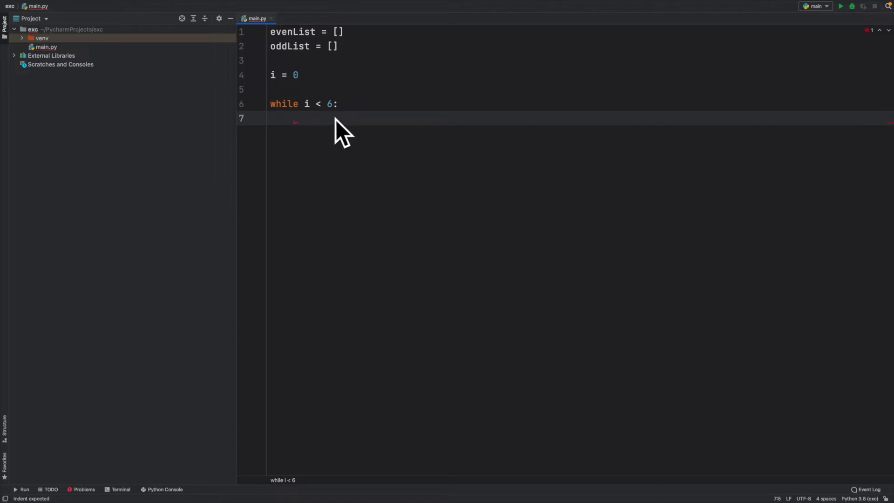
{"action": "type", "text": "number"}
{"action": "type", "text": " = "}
{"action": "type", "text": "int("}
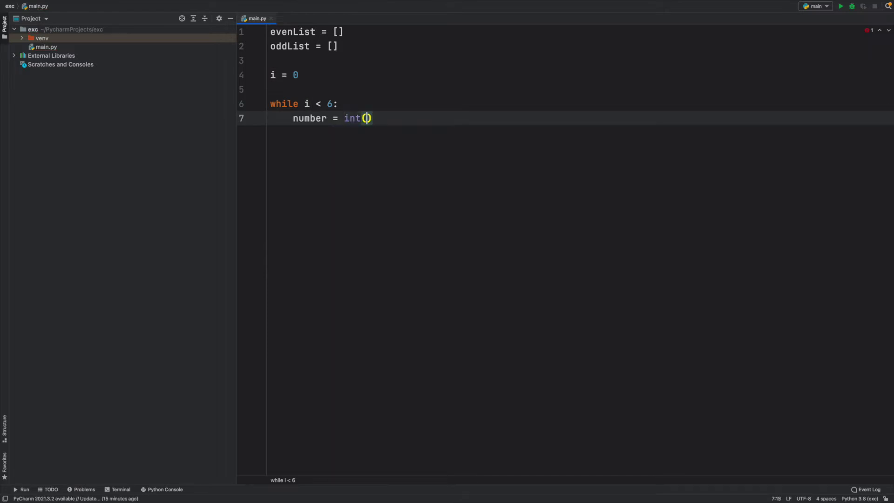
{"action": "type", "text": "input("}
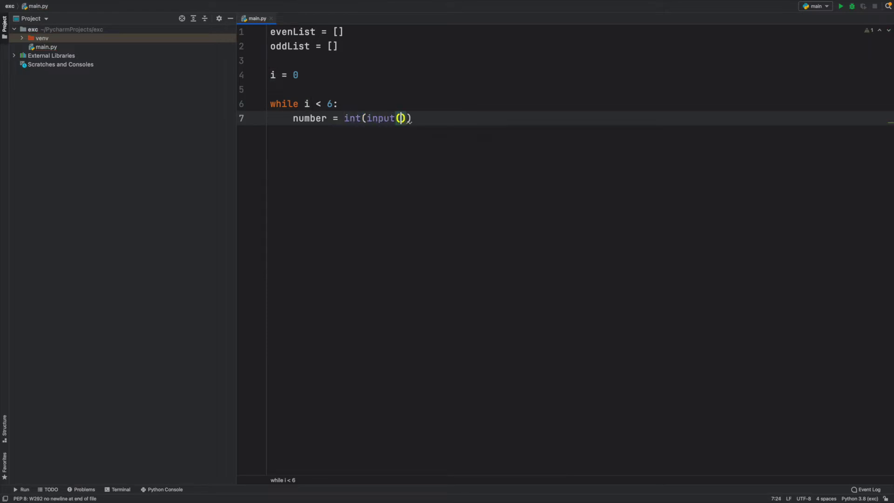
{"action": "type", "text": "\"Enter"}
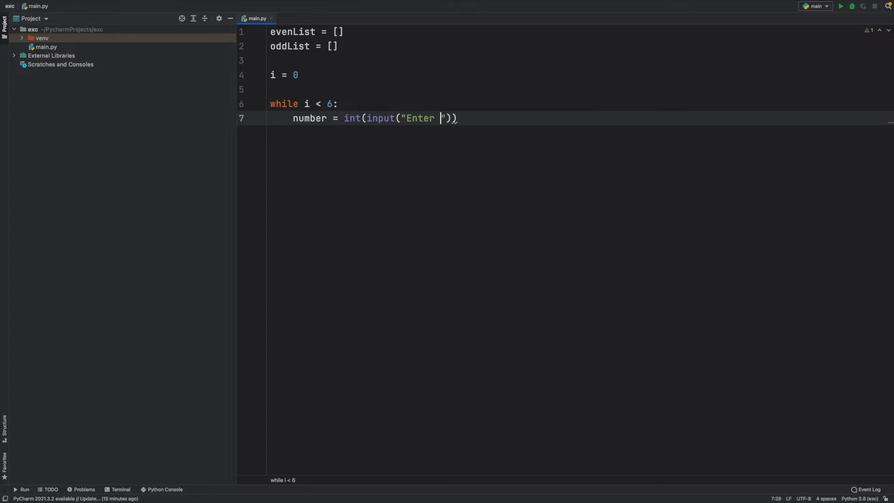
{"action": "type", "text": " a new Nu"}
{"action": "type", "text": "mber:"}
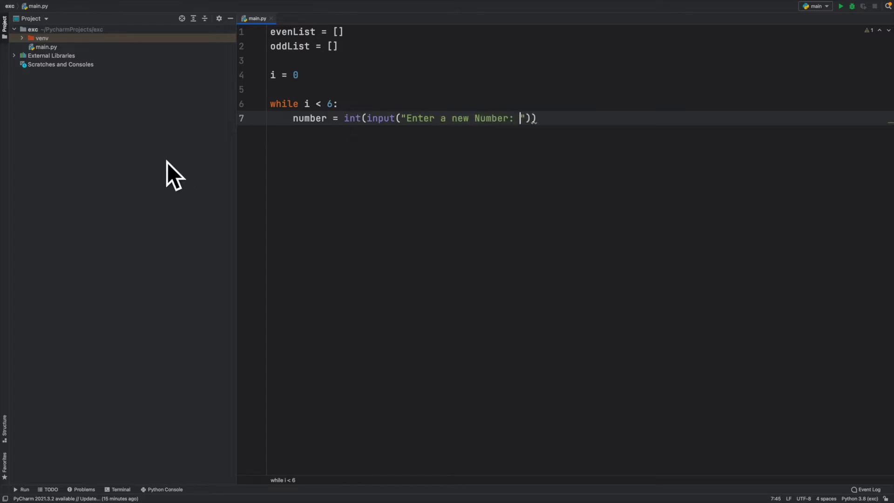
Step: Write number = int(input("Enter a new Number: ")) on line 7 and begin line 8
{"action": "left_click_drag", "start_coordinate": [344, 118], "coordinate": [531, 119]}
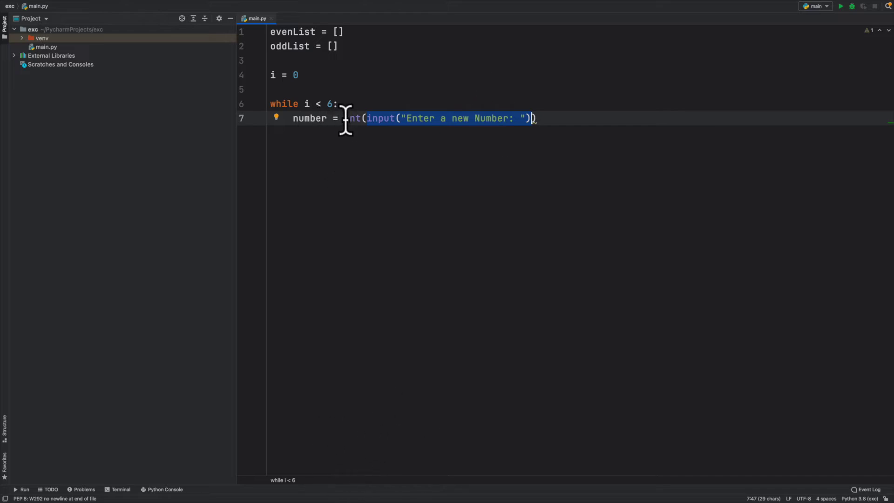
{"action": "left_click_drag", "start_coordinate": [344, 119], "coordinate": [362, 118]}
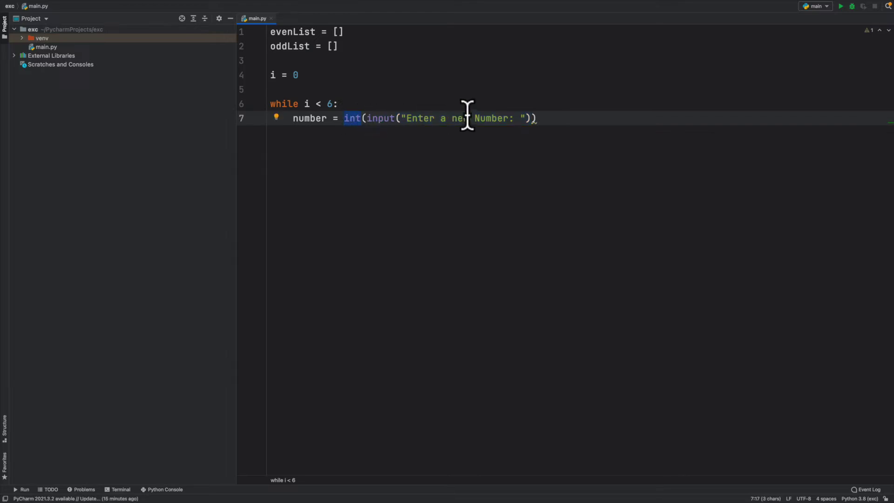
{"action": "left_click", "coordinate": [567, 118]}
{"action": "key", "text": "Return"}
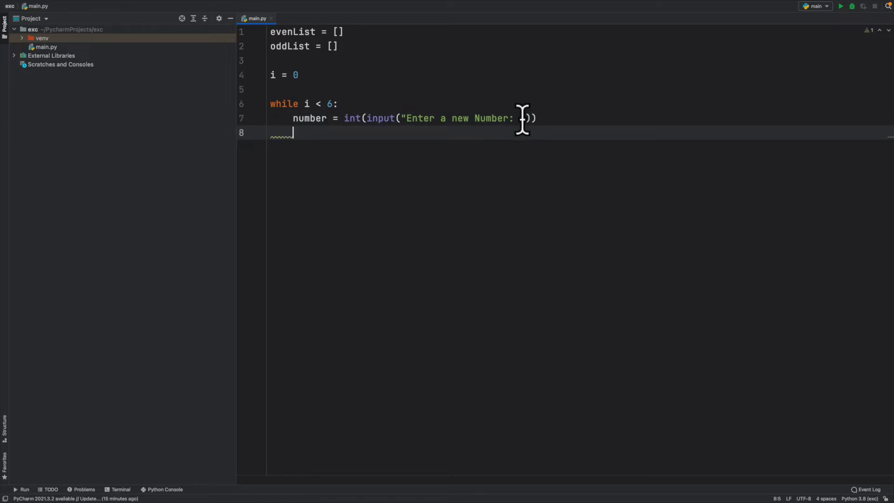
{"action": "type", "text": "answer "}
{"action": "type", "text": "= "}
{"action": "type", "text": "num"}
Step: Write answer = number % 2 on line 8, pointing out % 2, and start line 9
{"action": "key", "text": "Return"}
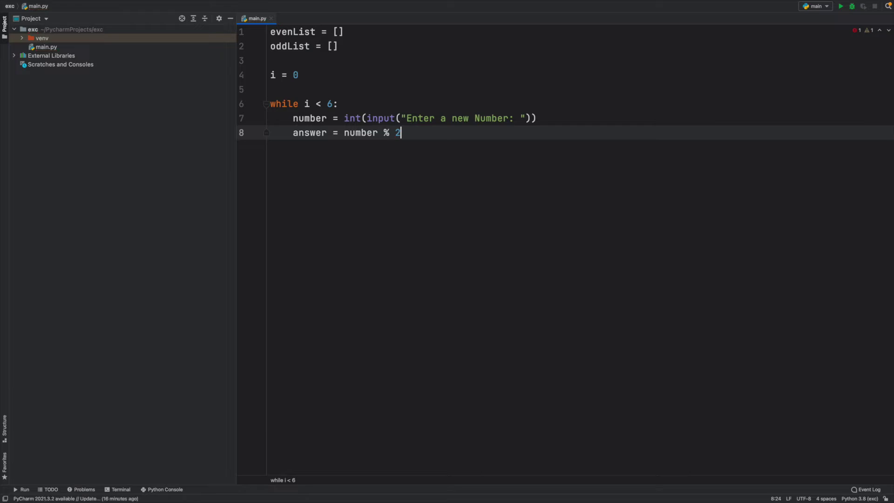
{"action": "key", "text": "Return"}
{"action": "left_click", "coordinate": [345, 134]}
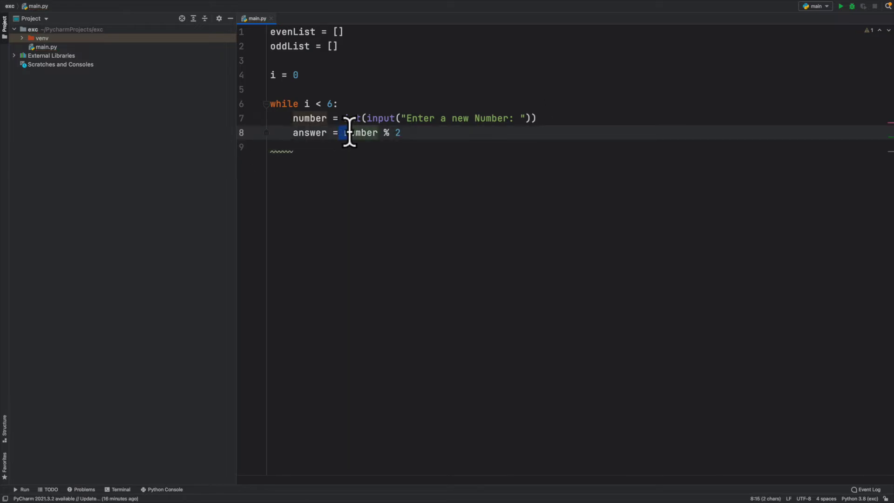
{"action": "left_click_drag", "start_coordinate": [384, 132], "coordinate": [404, 134]}
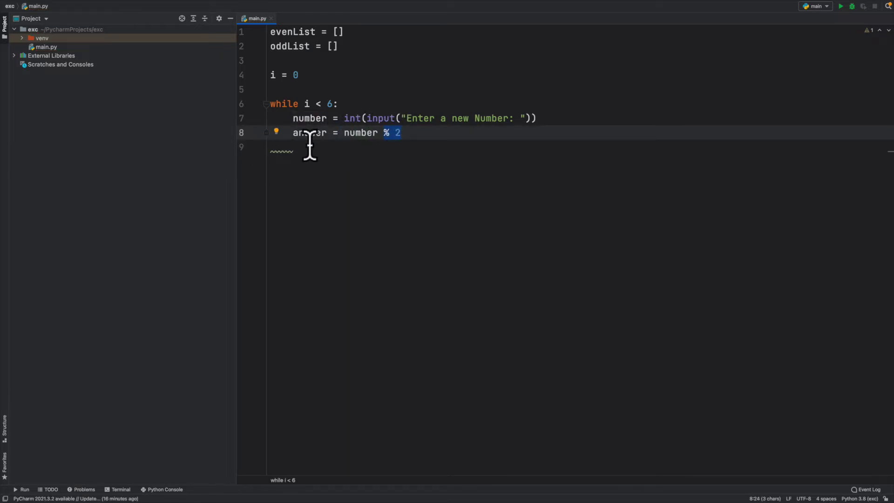
{"action": "left_click", "coordinate": [334, 148]}
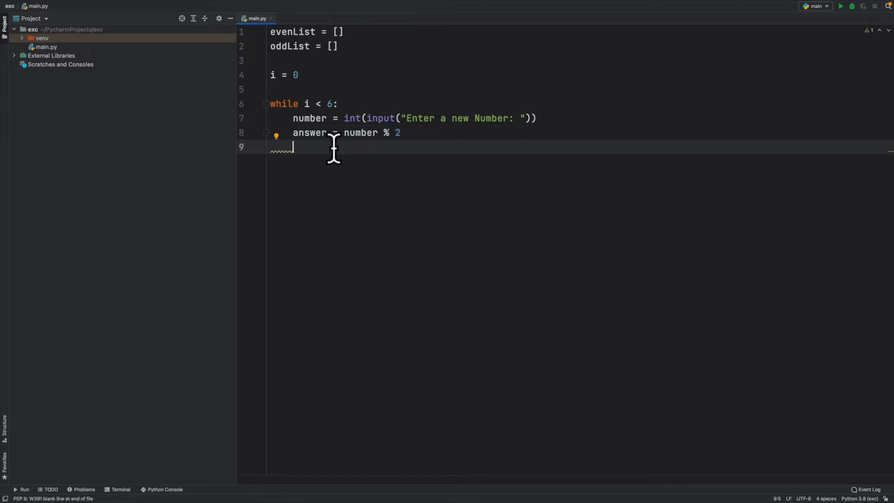
{"action": "type", "text": "if answer "}
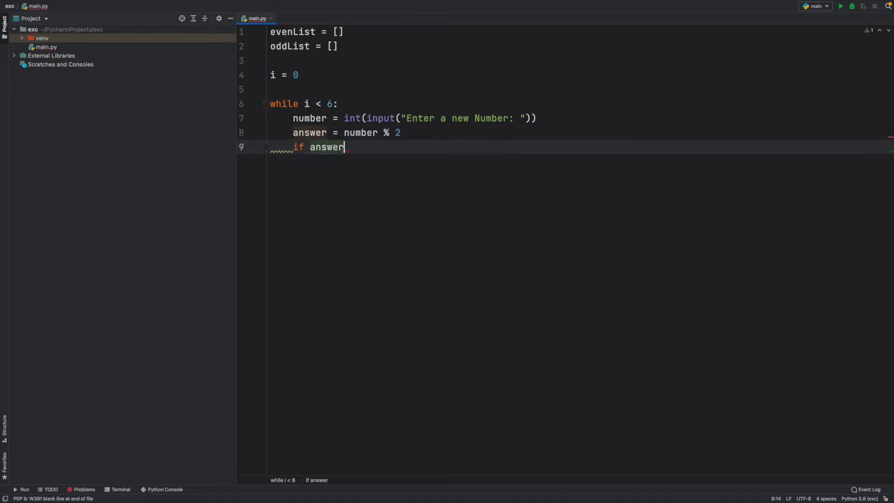
{"action": "type", "text": "== 0:"}
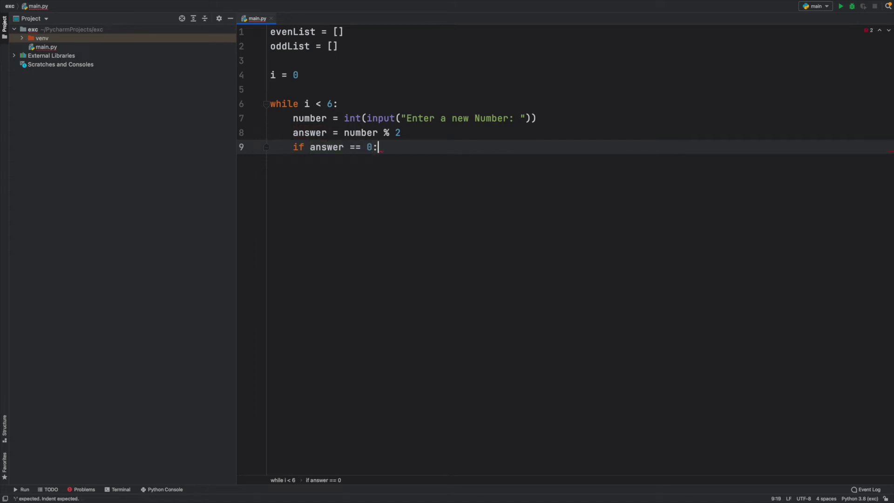
Step: Add if answer == 0: with evenList.append(number) as its body
{"action": "key", "text": "Return"}
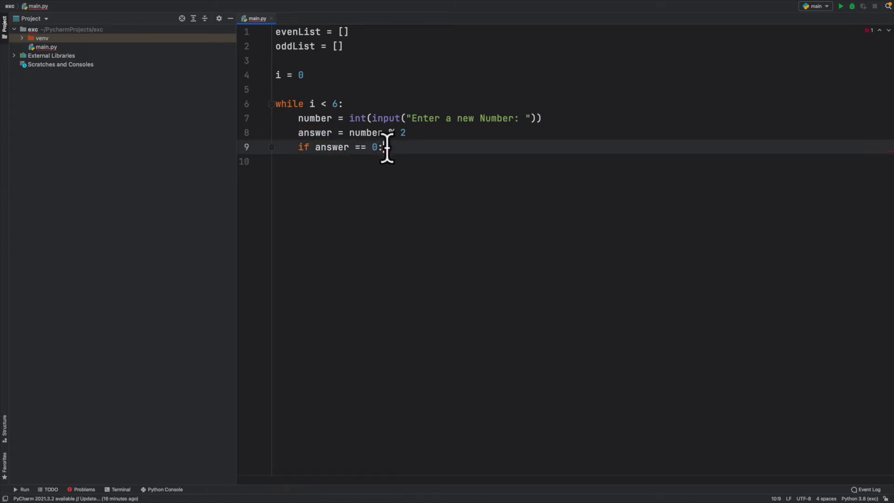
{"action": "left_click_drag", "start_coordinate": [385, 148], "coordinate": [353, 149]}
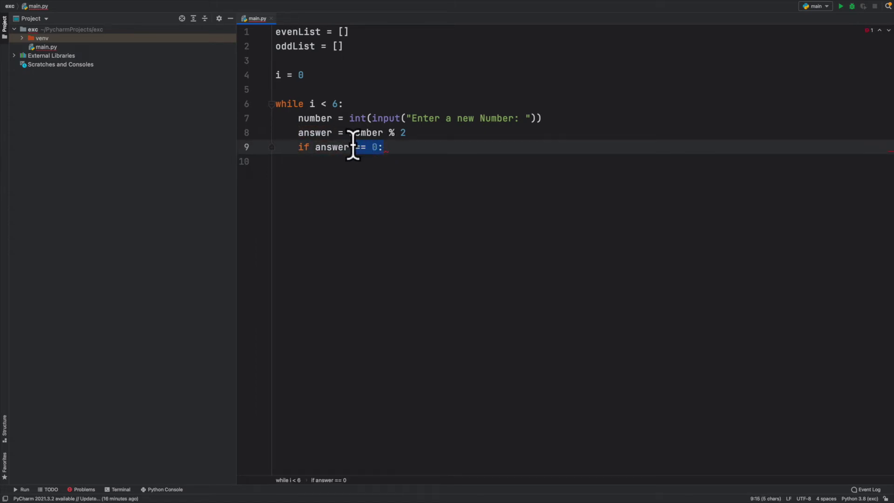
{"action": "left_click", "coordinate": [331, 163]}
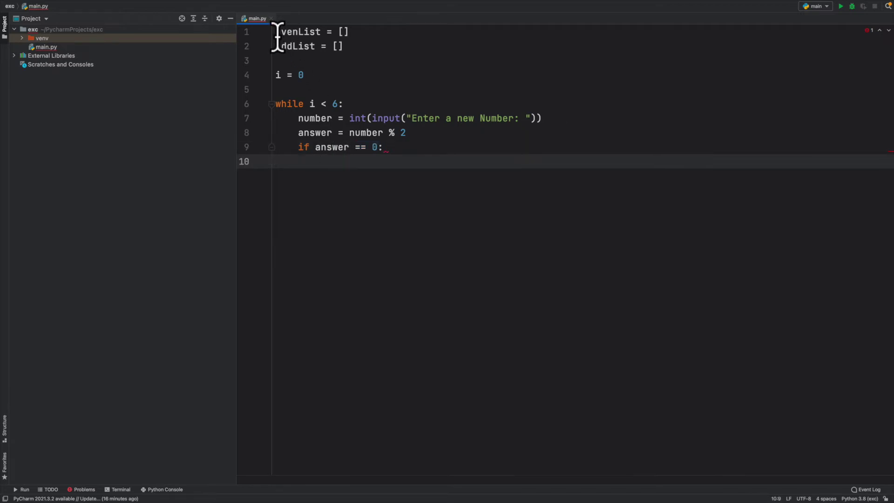
{"action": "left_click_drag", "start_coordinate": [277, 31], "coordinate": [381, 33]}
{"action": "left_click", "coordinate": [320, 163]}
{"action": "type", "text": "even"}
{"action": "key", "text": "Return"}
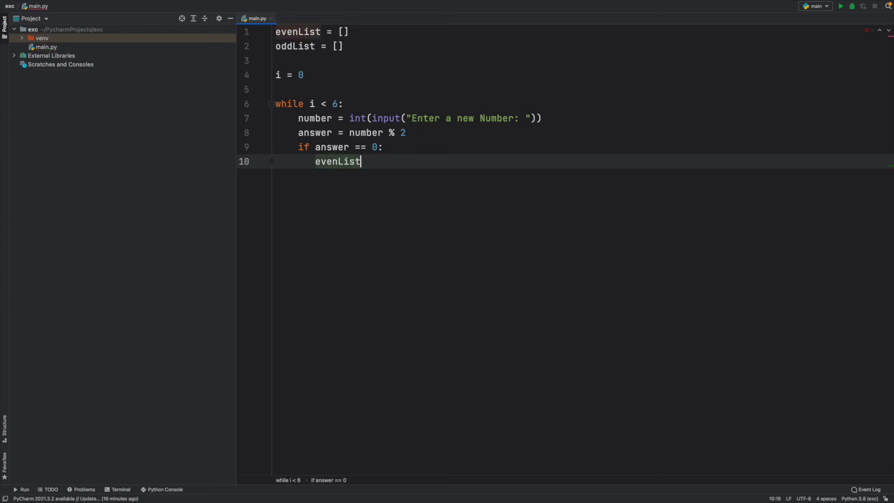
{"action": "type", "text": ".ap"}
{"action": "key", "text": "Return"}
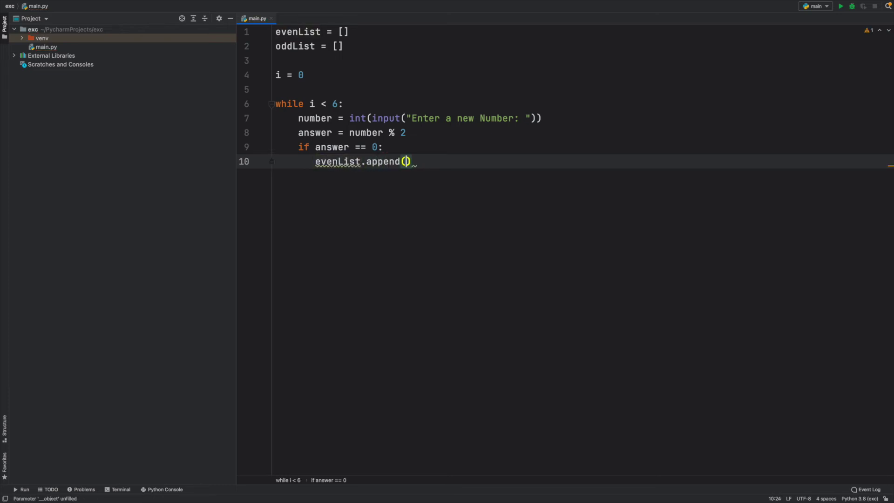
{"action": "type", "text": "num"}
{"action": "key", "text": "Return"}
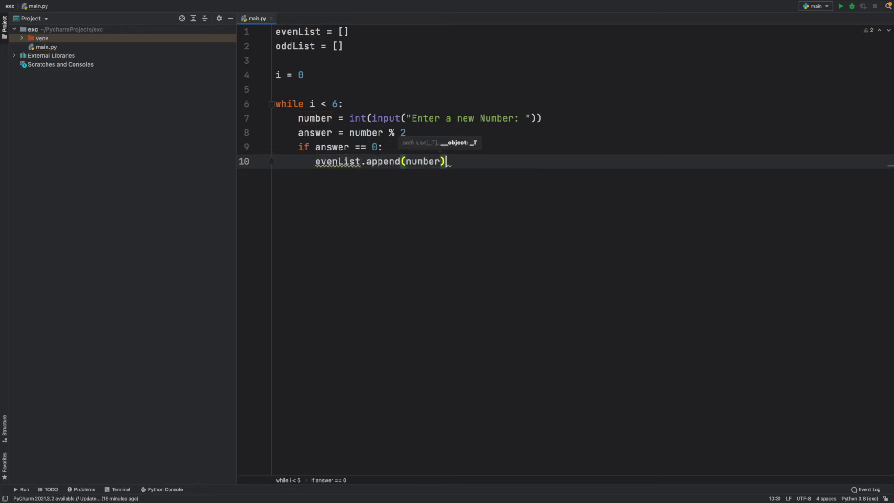
{"action": "key", "text": "Right"}
{"action": "key", "text": "Return"}
{"action": "type", "text": "els"}
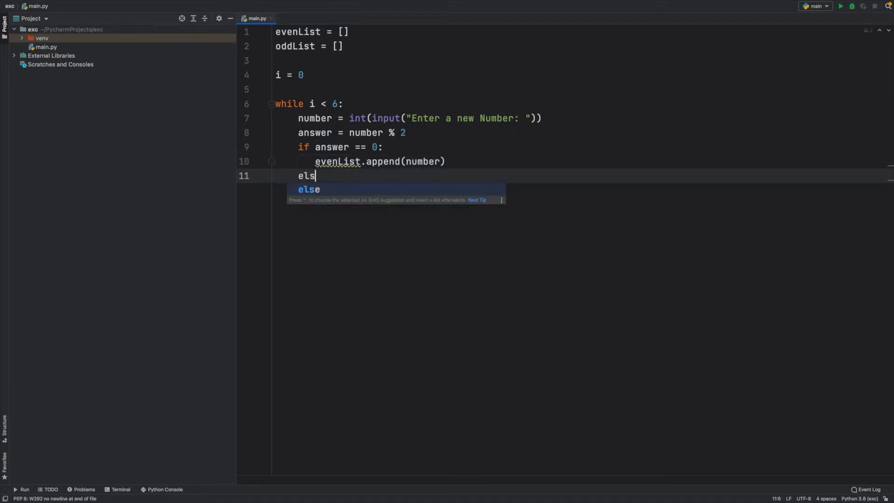
{"action": "type", "text": "e:"}
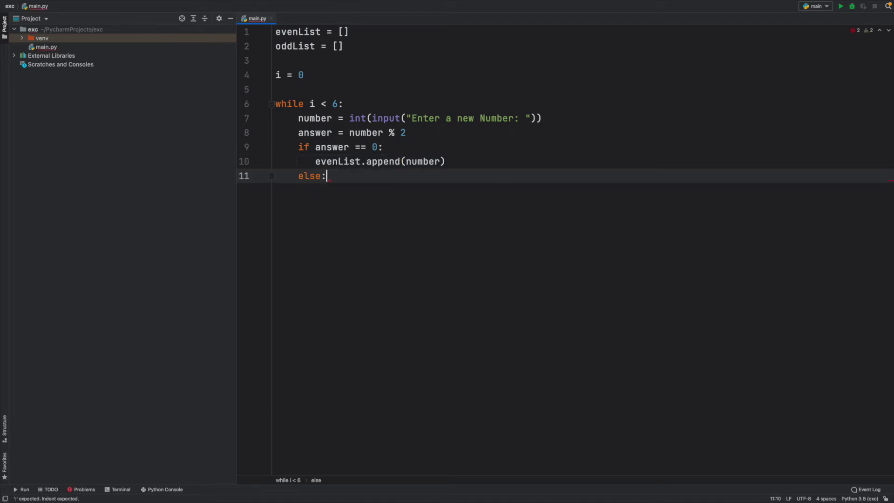
Step: Add an else: branch that calls oddList.append(number)
{"action": "key", "text": "Return"}
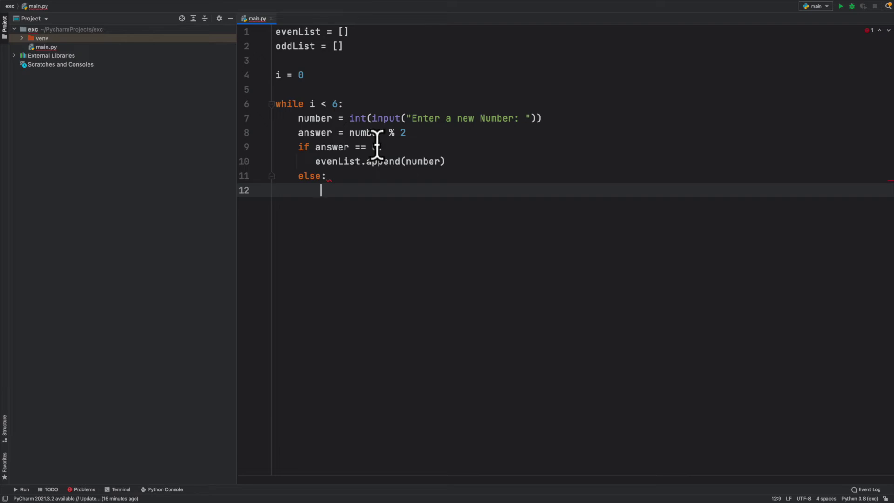
{"action": "left_click_drag", "start_coordinate": [378, 147], "coordinate": [371, 148]}
{"action": "left_click", "coordinate": [330, 187]}
{"action": "type", "text": "of"}
{"action": "key", "text": "BackSpace"}
{"action": "type", "text": "d"}
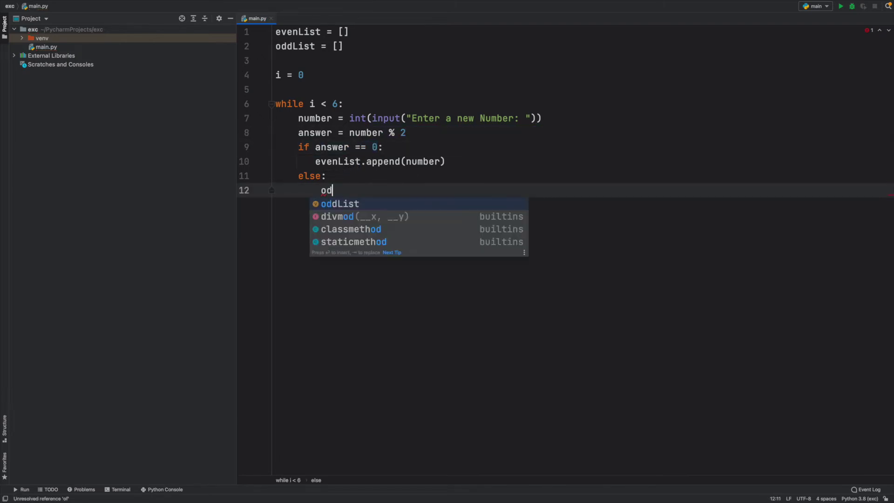
{"action": "key", "text": "Return"}
{"action": "type", "text": ".ap"}
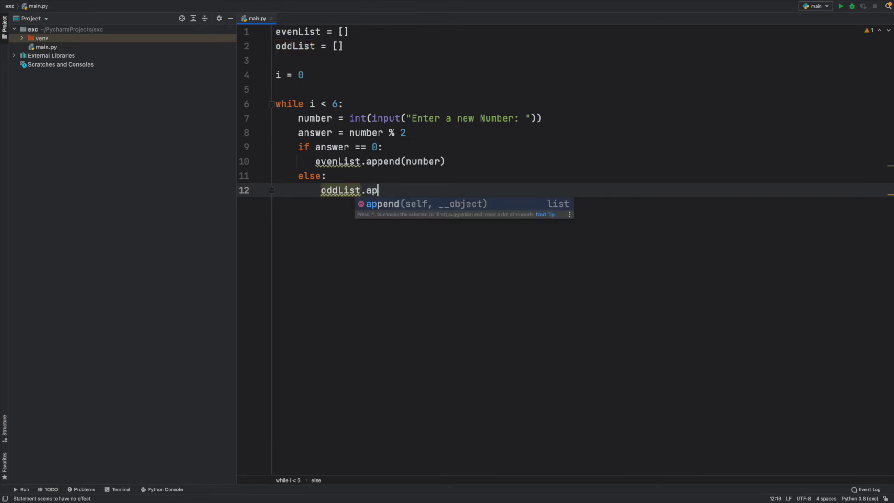
{"action": "key", "text": "Return"}
{"action": "type", "text": "nd(n"}
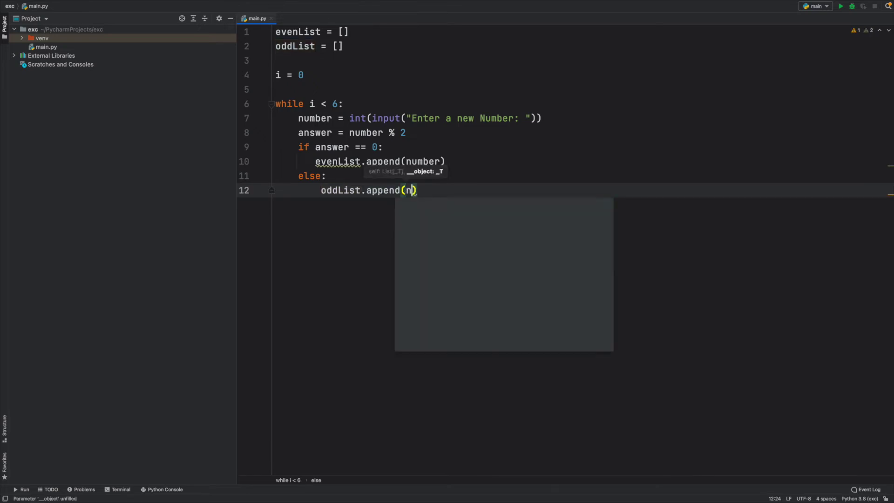
{"action": "type", "text": "u"}
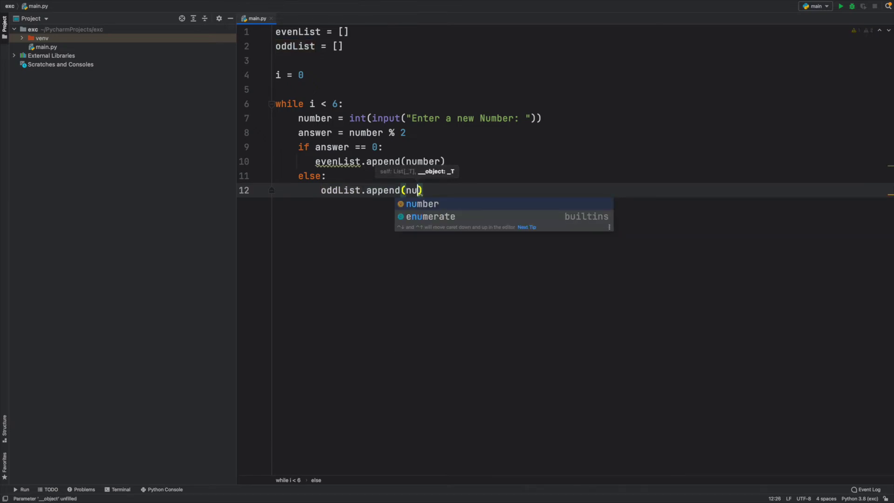
{"action": "key", "text": "Return"}
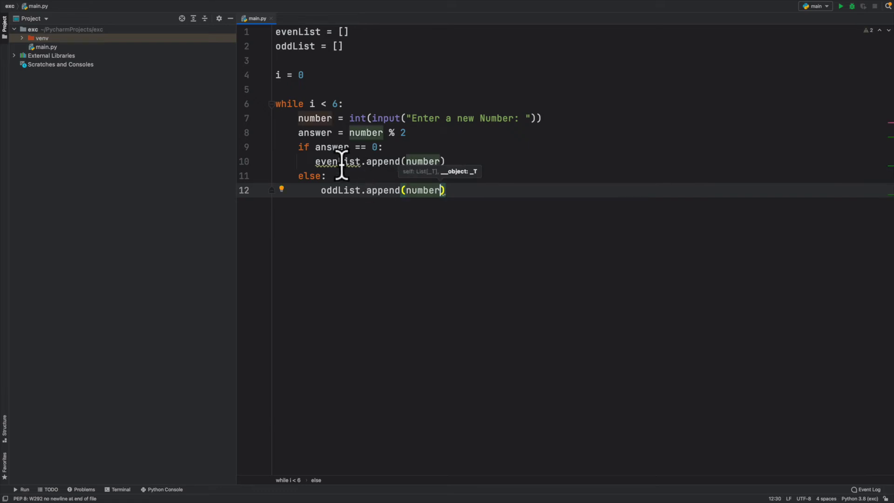
{"action": "mouse_move", "coordinate": [293, 147]}
{"action": "left_mouse_down"}
{"action": "mouse_move", "coordinate": [384, 147]}
{"action": "mouse_move", "coordinate": [441, 162]}
{"action": "left_mouse_up"}
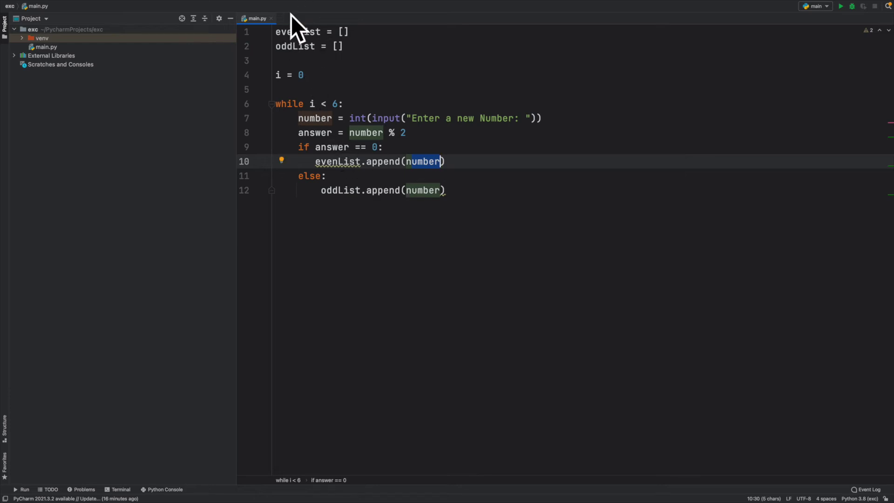
{"action": "left_click", "coordinate": [343, 46]}
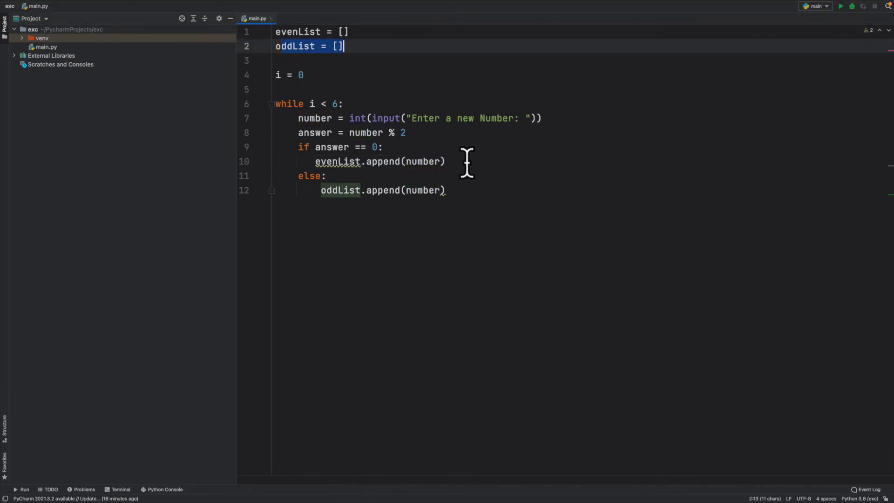
{"action": "left_click", "coordinate": [469, 190]}
{"action": "key", "text": "Return"}
{"action": "key", "text": "BackSpace"}
{"action": "key", "text": "BackSpace"}
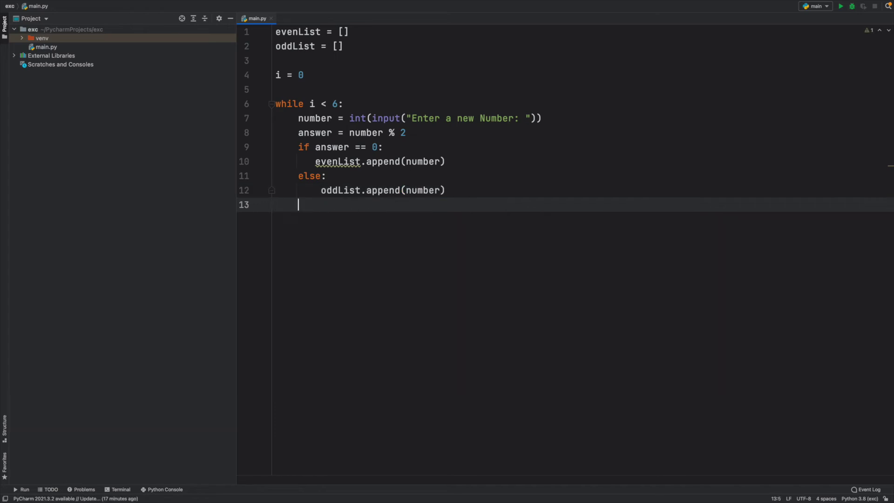
{"action": "type", "text": "i += "}
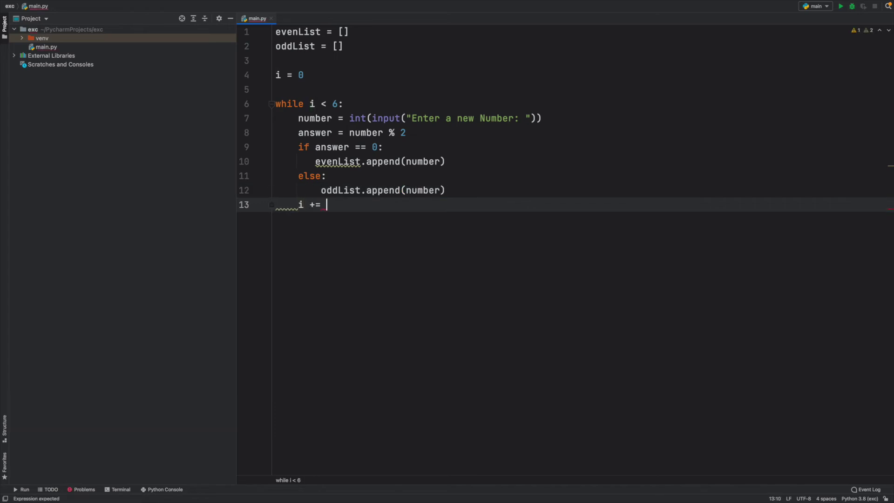
{"action": "type", "text": "1"}
{"action": "left_click_drag", "start_coordinate": [329, 206], "coordinate": [310, 204]}
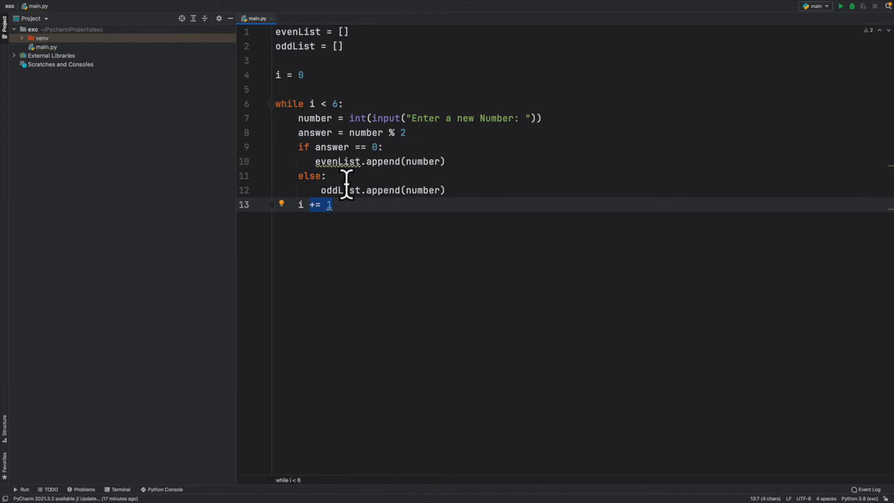
{"action": "left_click_drag", "start_coordinate": [298, 147], "coordinate": [484, 188]}
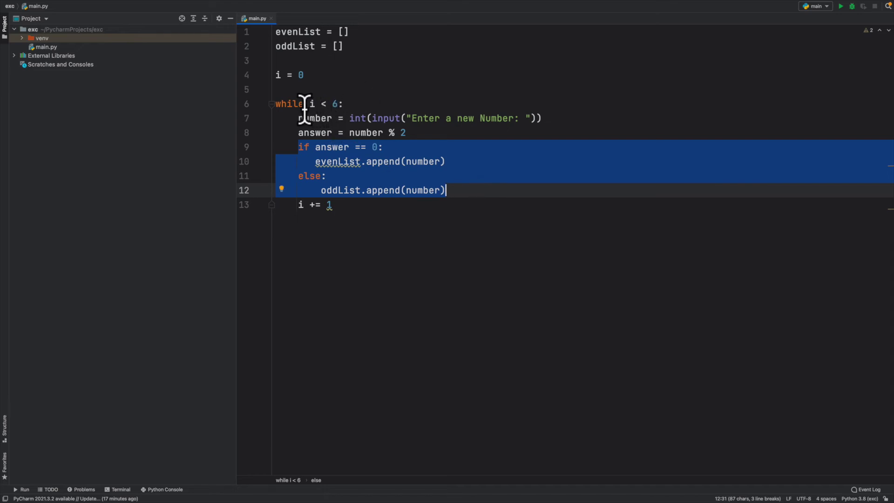
{"action": "mouse_move", "coordinate": [276, 104]}
{"action": "left_mouse_down"}
{"action": "mouse_move", "coordinate": [318, 105]}
{"action": "mouse_move", "coordinate": [388, 205]}
{"action": "left_mouse_up"}
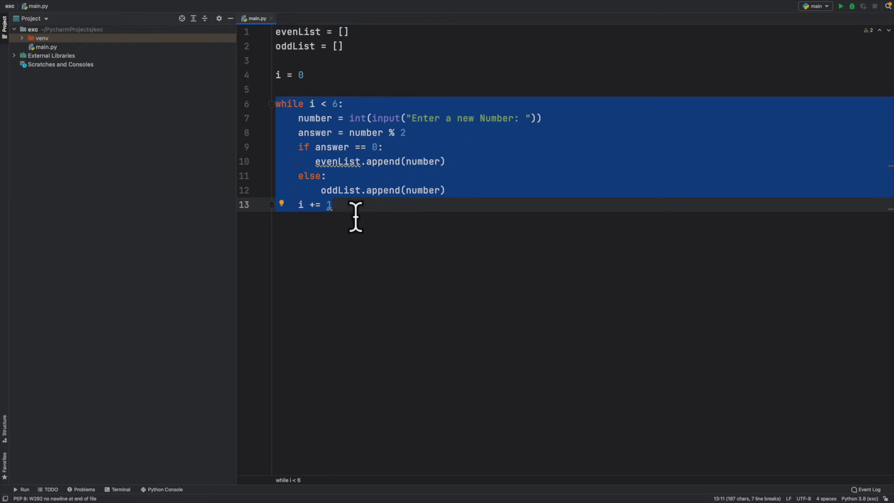
{"action": "key", "text": "Right"}
Step: Write print("Even List: ", evenList) and print("Odd List: ", oddList) after the loop
{"action": "key", "text": "Return"}
{"action": "key", "text": "Return"}
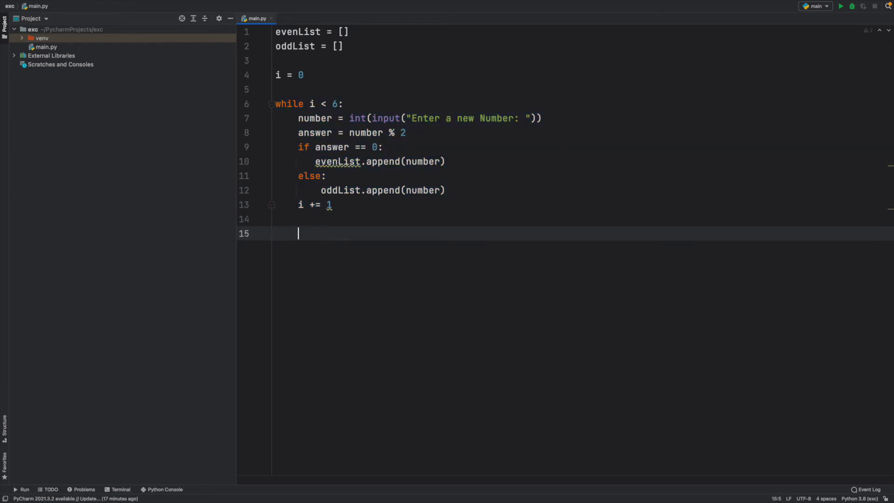
{"action": "type", "text": "print"}
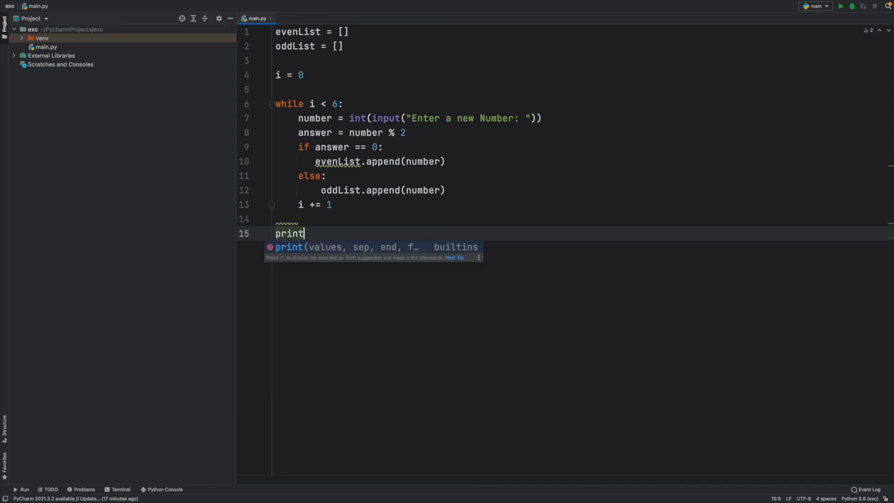
{"action": "type", "text": "(\""}
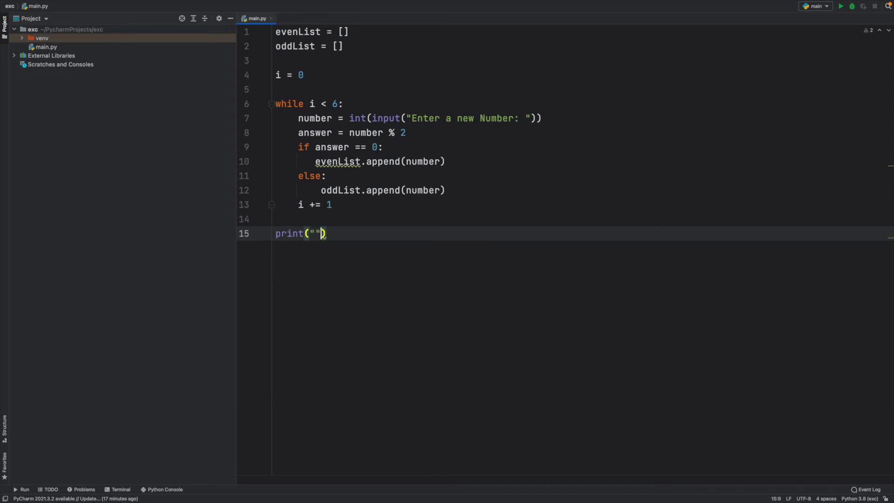
{"action": "type", "text": "Ev"}
{"action": "type", "text": "en List:"}
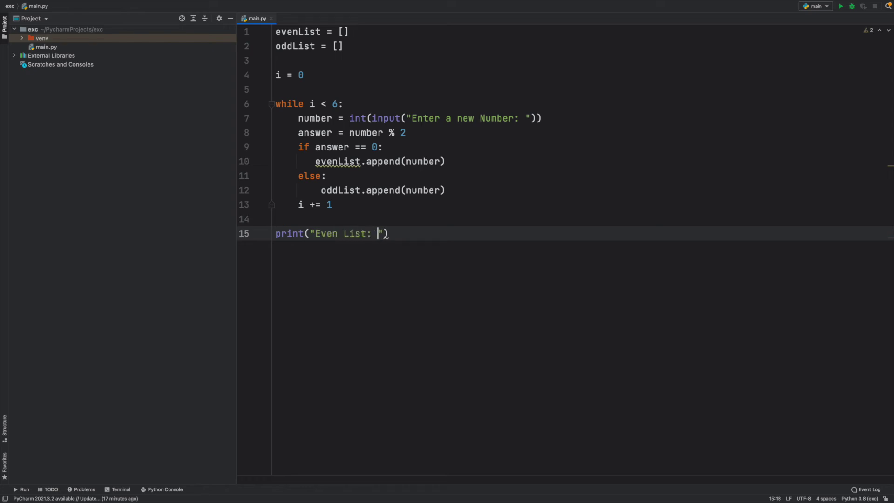
{"action": "type", "text": "\", "}
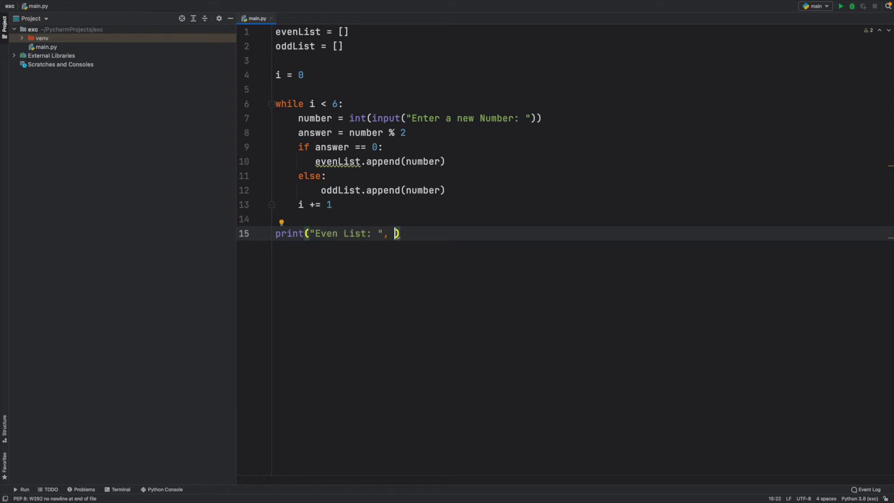
{"action": "type", "text": "eve"}
{"action": "key", "text": "Return"}
{"action": "key", "text": "Right"}
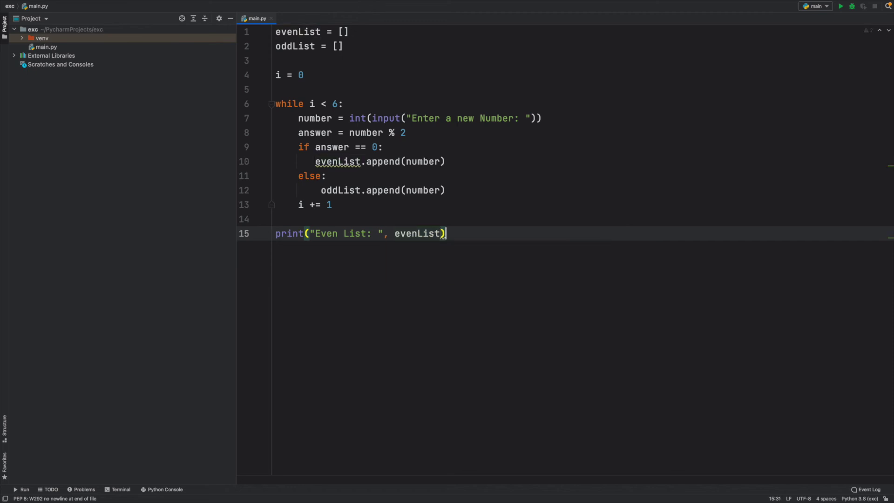
{"action": "key", "text": "Return"}
{"action": "type", "text": "print("}
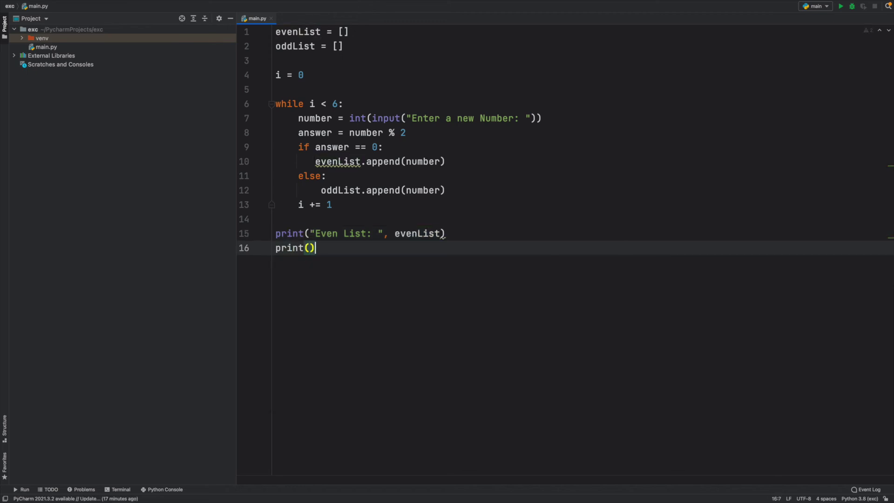
{"action": "type", "text": ")"}
{"action": "type", "text": "\""}
{"action": "type", "text": "Odd List:"}
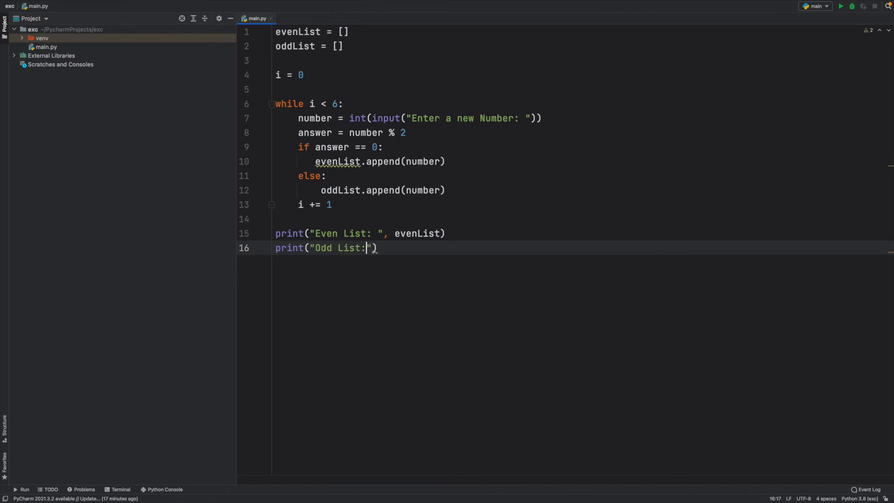
{"action": "type", "text": "\""}
{"action": "key", "text": "BackSpace"}
{"action": "type", "text": ","}
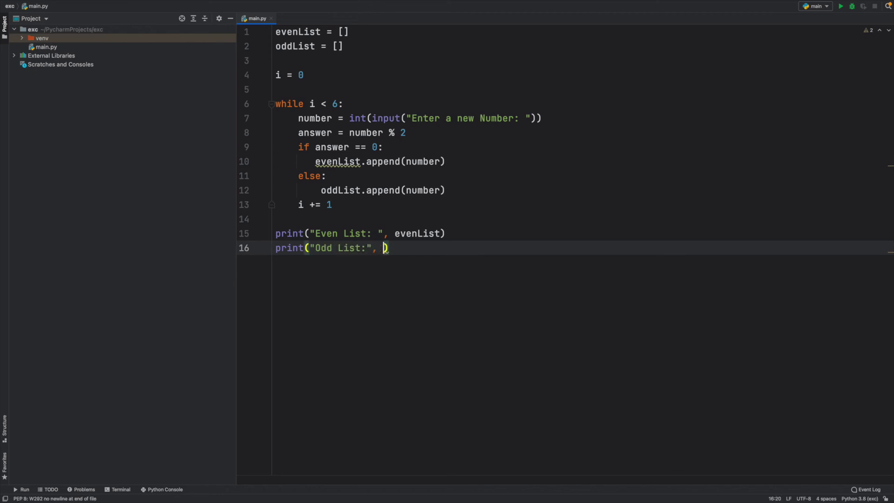
{"action": "key", "text": "Left"}
{"action": "key", "text": "Left"}
{"action": "key", "text": "Left"}
{"action": "key", "text": "Right"}
{"action": "key", "text": "Right"}
{"action": "key", "text": "Right"}
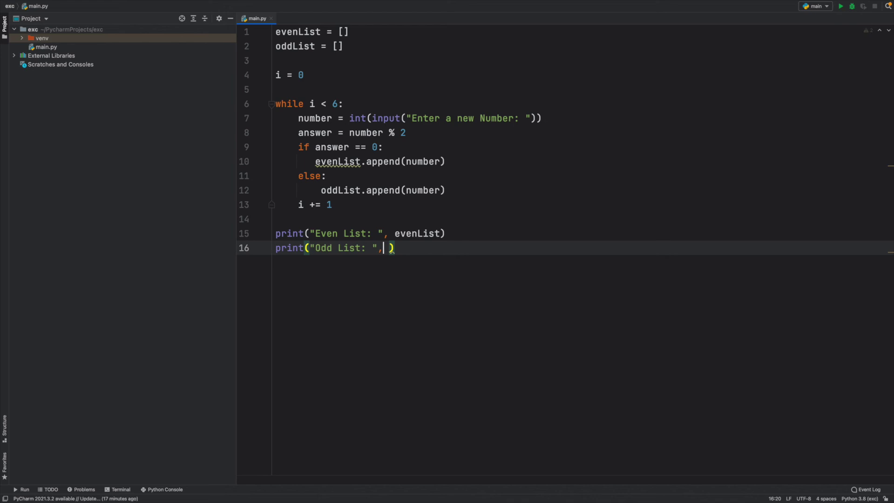
{"action": "type", "text": "od"}
{"action": "key", "text": "Return"}
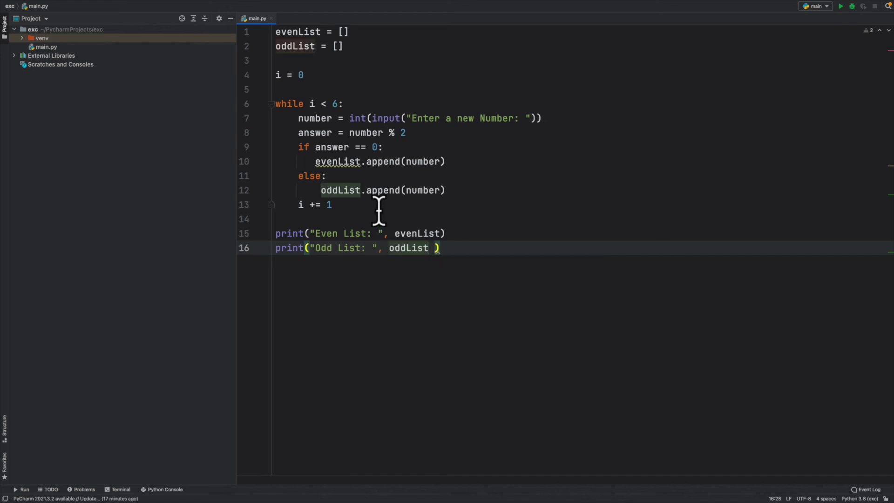
{"action": "left_click", "coordinate": [382, 207]}
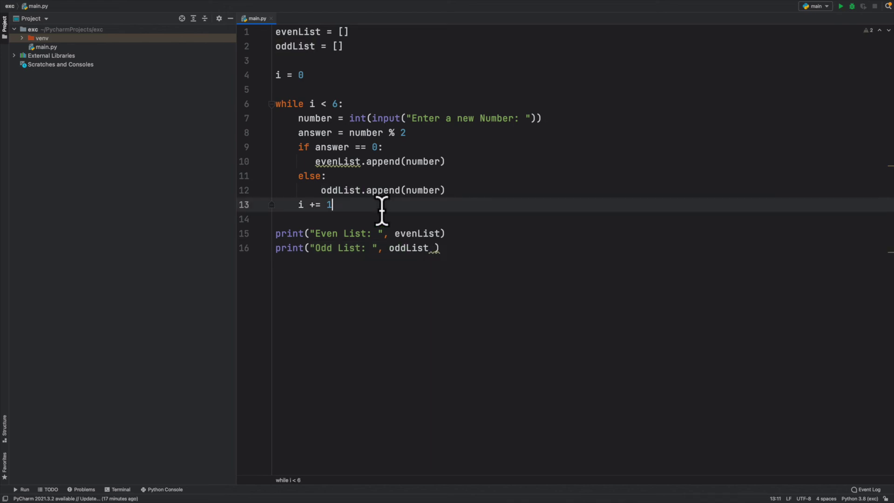
Step: Run main.py, enter the numbers 1 through 6, and highlight the Even List [2, 4, 6] result
{"action": "left_click", "coordinate": [840, 7]}
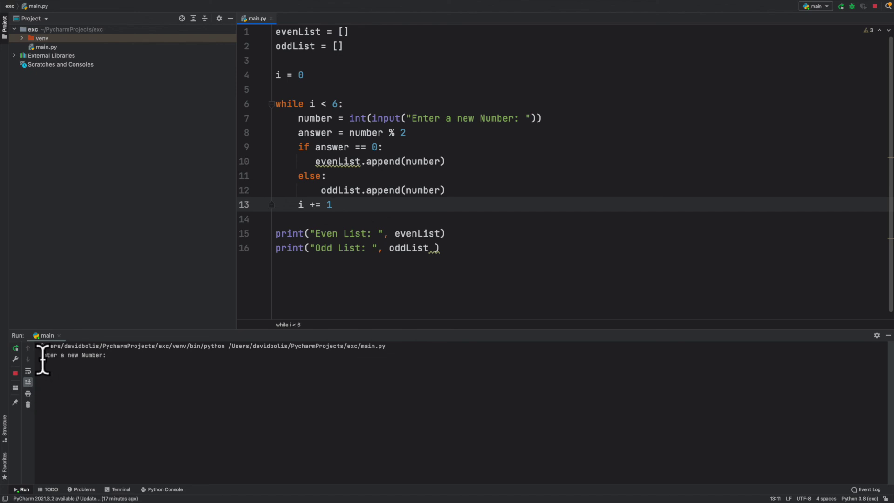
{"action": "left_click_drag", "start_coordinate": [41, 356], "coordinate": [121, 358]}
{"action": "left_click", "coordinate": [123, 358]}
{"action": "type", "text": "1"}
{"action": "key", "text": "Return"}
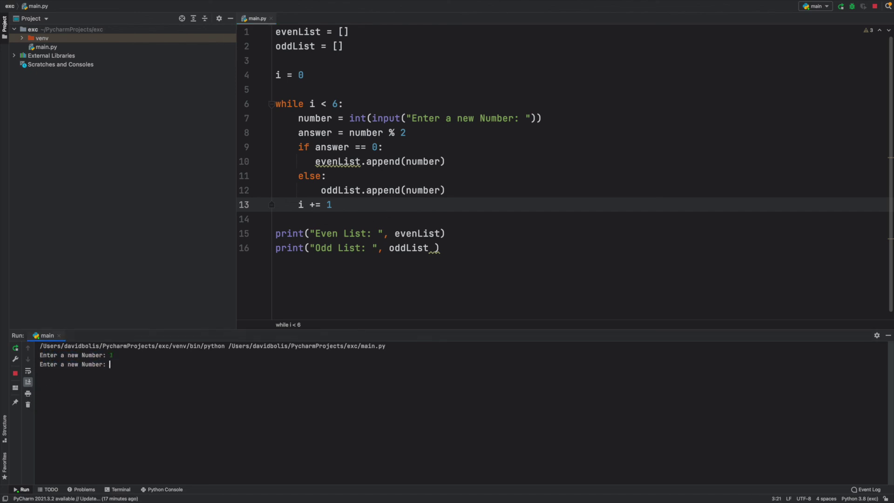
{"action": "type", "text": "1"}
{"action": "type", "text": "2"}
{"action": "key", "text": "Return"}
{"action": "type", "text": "4"}
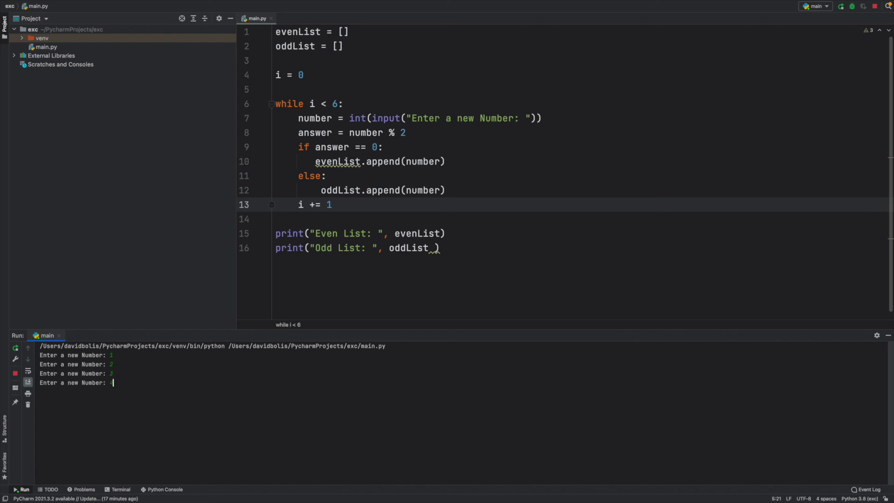
{"action": "key", "text": "Return"}
{"action": "type", "text": "5"}
{"action": "key", "text": "Return"}
{"action": "type", "text": "6"}
{"action": "key", "text": "Return"}
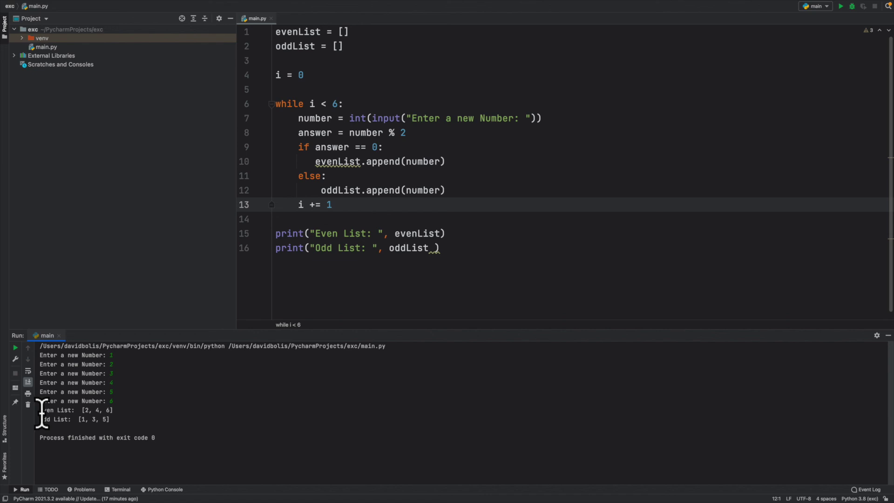
{"action": "left_click_drag", "start_coordinate": [41, 411], "coordinate": [114, 412]}
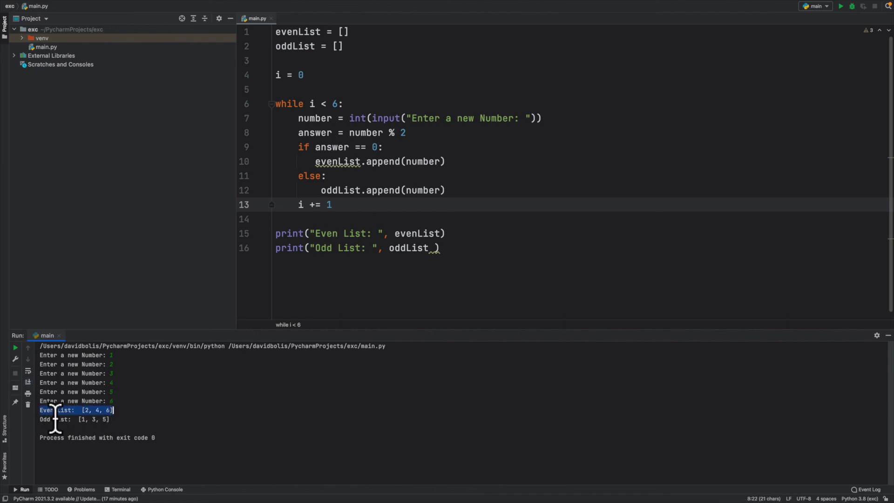
{"action": "left_click", "coordinate": [84, 411]}
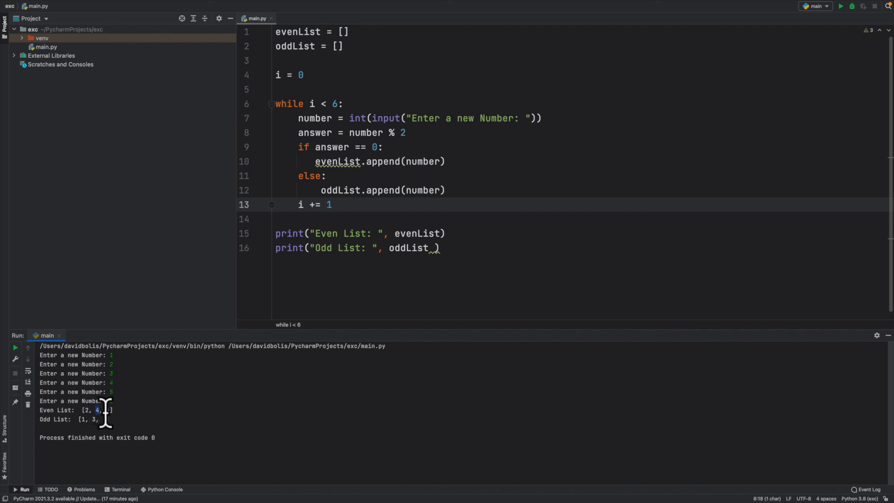
{"action": "left_click", "coordinate": [109, 411]}
{"action": "mouse_move", "coordinate": [115, 424]}
{"action": "left_mouse_down"}
{"action": "mouse_move", "coordinate": [62, 415]}
{"action": "mouse_move", "coordinate": [116, 412]}
{"action": "left_mouse_up"}
{"action": "left_click", "coordinate": [44, 414]}
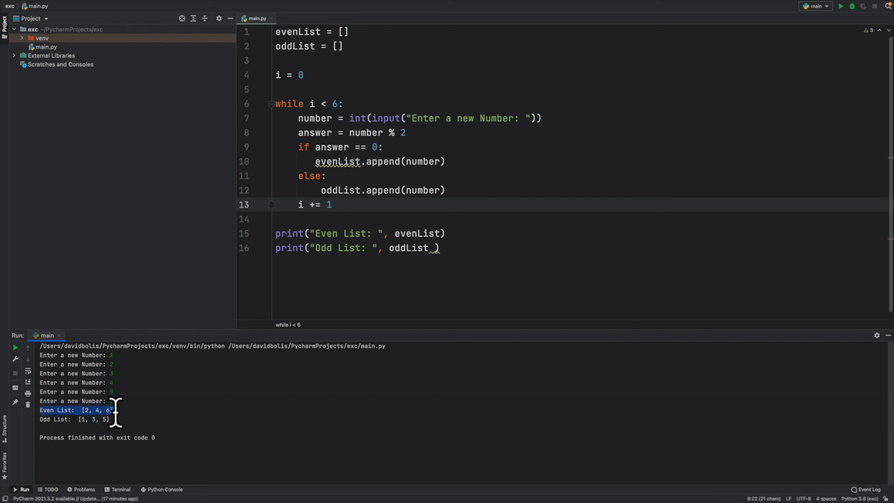